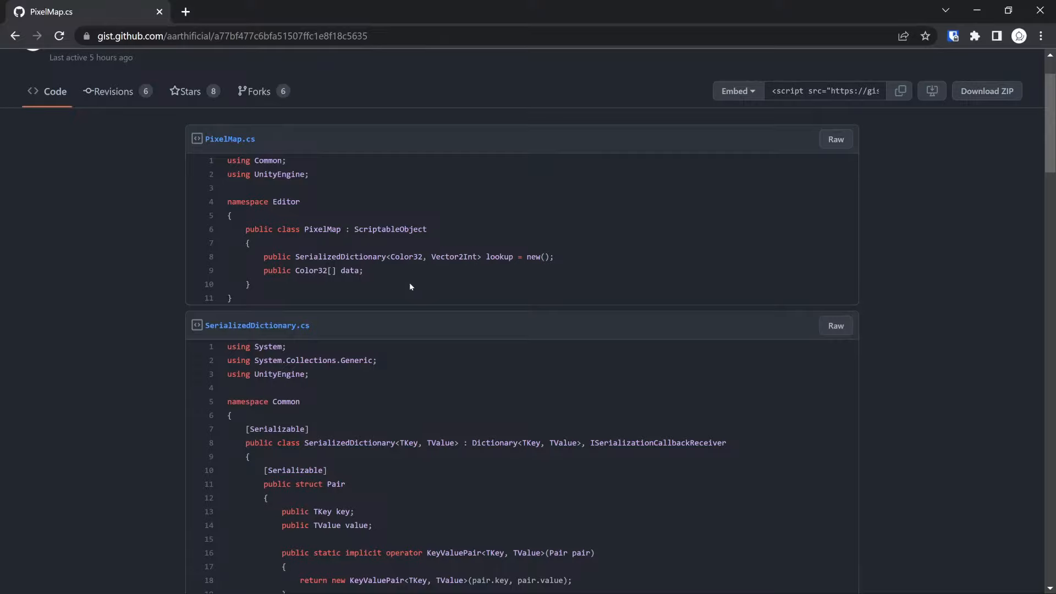
Look through the SerializedDictionary.cs code in the gist and switch to the animation-process project in Unity
{"action": "scroll", "coordinate": [423, 307], "scroll_direction": "down", "scroll_amount": 5}
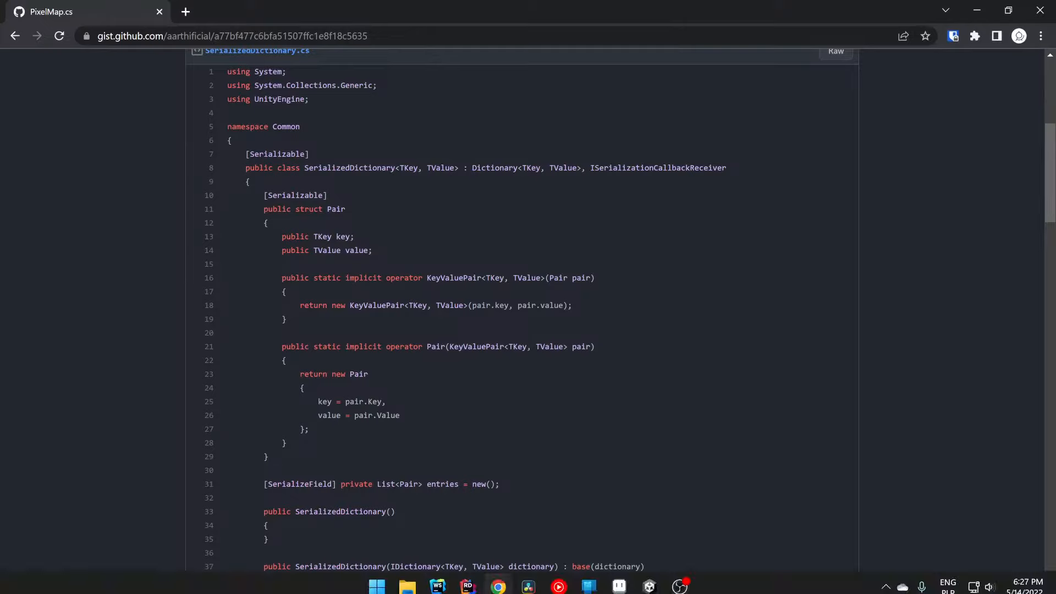
{"action": "mouse_move", "coordinate": [619, 576]}
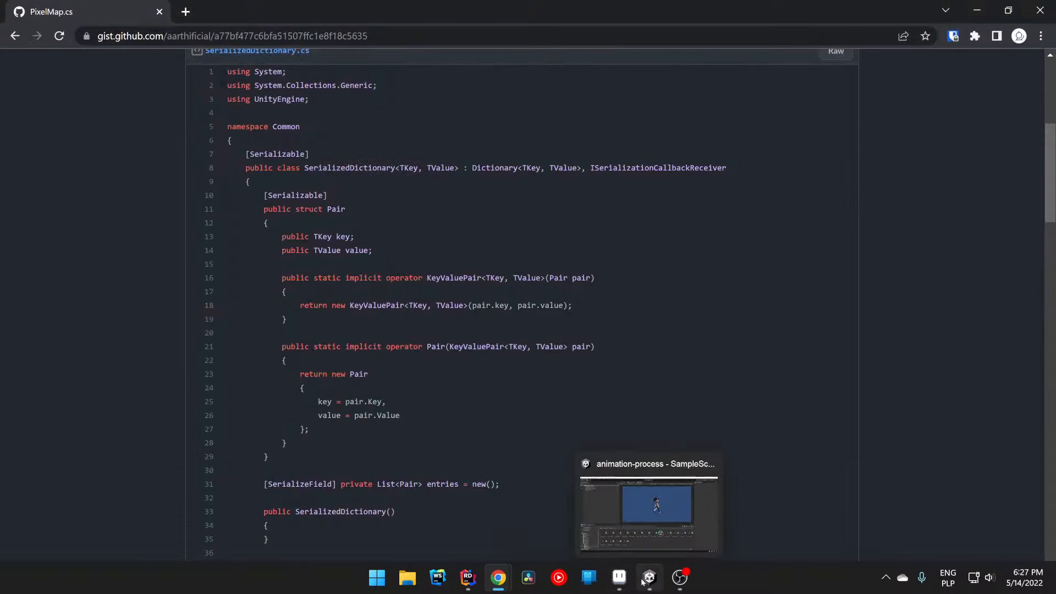
{"action": "left_click", "coordinate": [649, 579]}
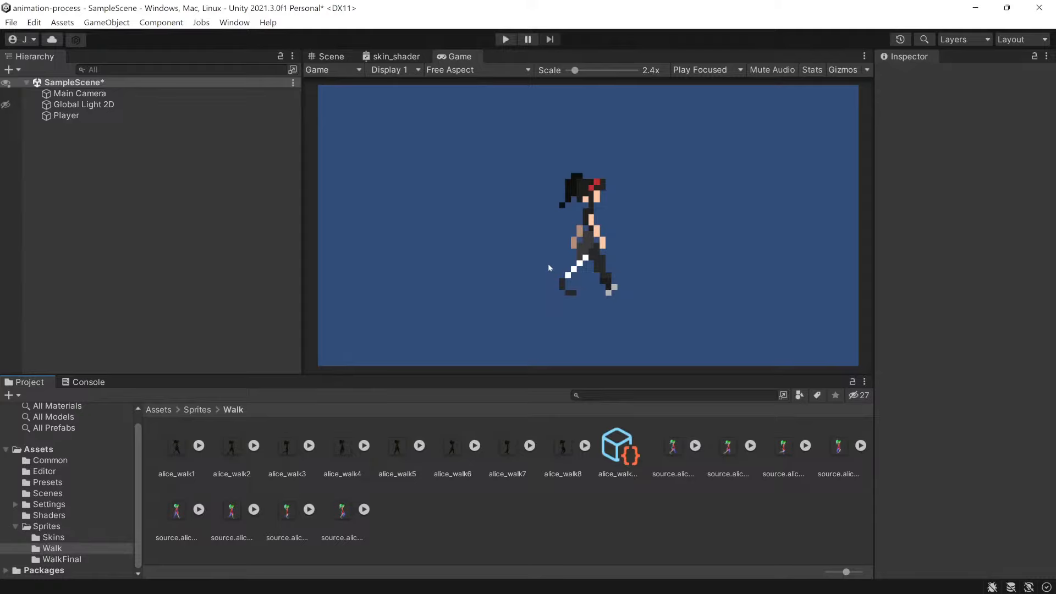
Switch to alice_default.skin.png in Aseprite and outline the dark grey square and the tall leg block with temporary selections
{"action": "key", "text": "alt+Tab"}
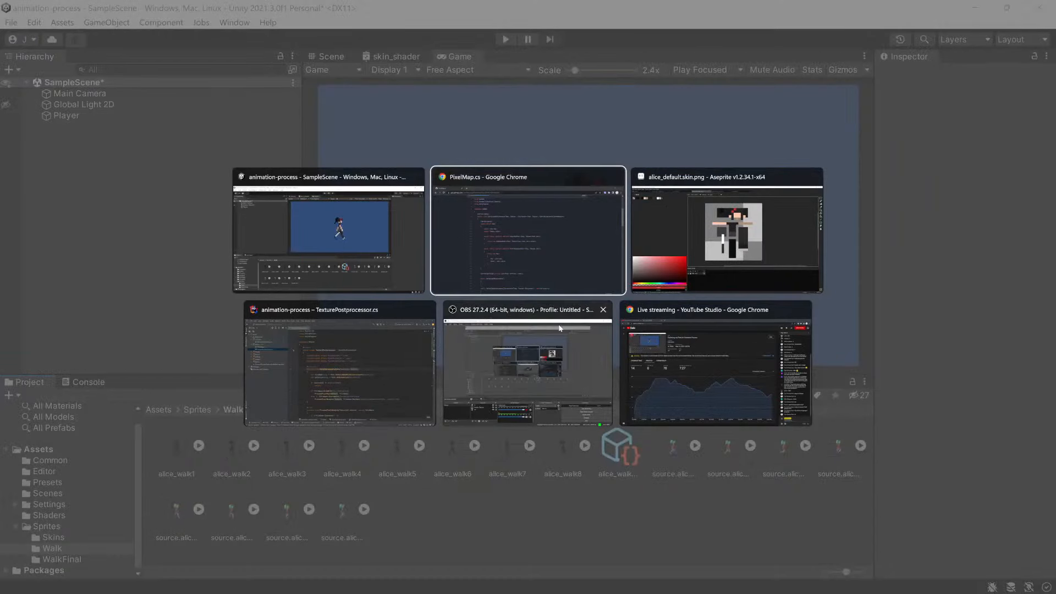
{"action": "key", "text": "alt+Tab"}
{"action": "scroll", "coordinate": [627, 285], "scroll_direction": "up", "scroll_amount": 3}
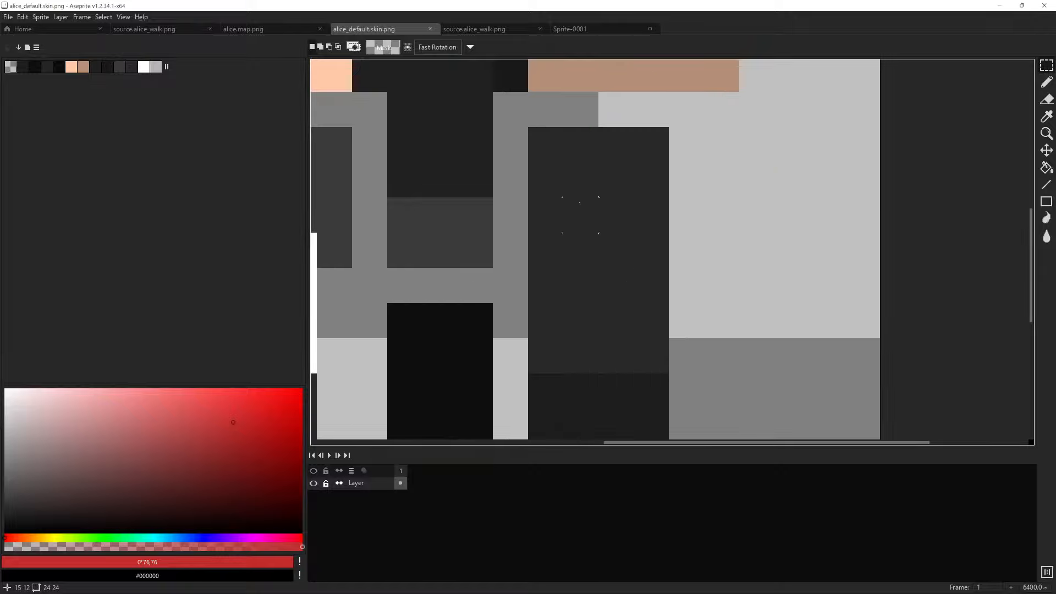
{"action": "left_click_drag", "start_coordinate": [579, 214], "coordinate": [724, 228]}
{"action": "left_click_drag", "start_coordinate": [374, 160], "coordinate": [482, 266]}
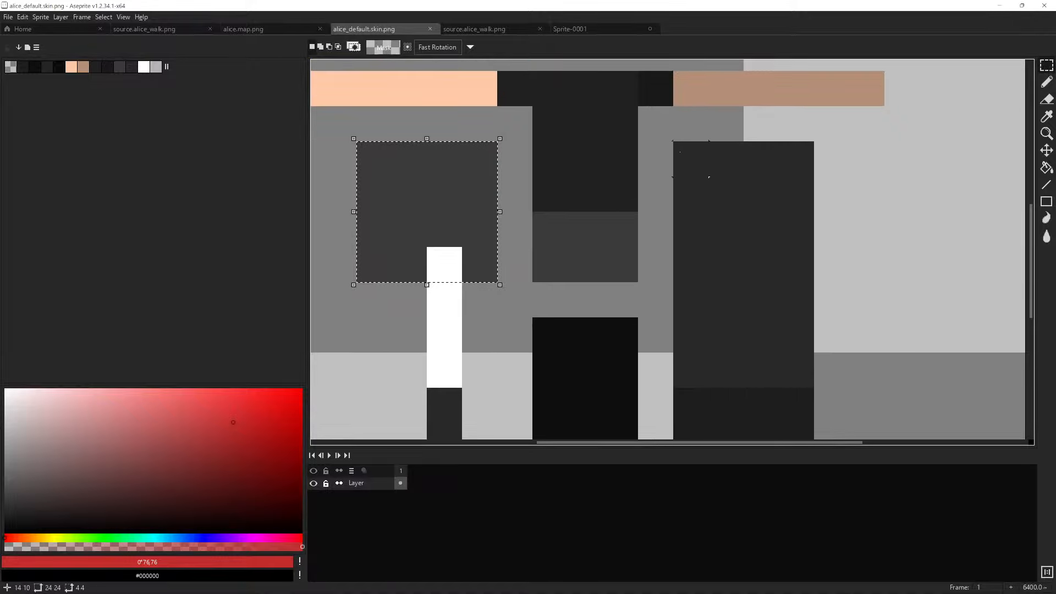
{"action": "left_click_drag", "start_coordinate": [691, 159], "coordinate": [809, 385]}
{"action": "left_click", "coordinate": [867, 264]}
Examine the torso, leg and arm regions of the skin texture up close and as a whole
{"action": "scroll", "coordinate": [560, 190], "scroll_direction": "down", "scroll_amount": 3}
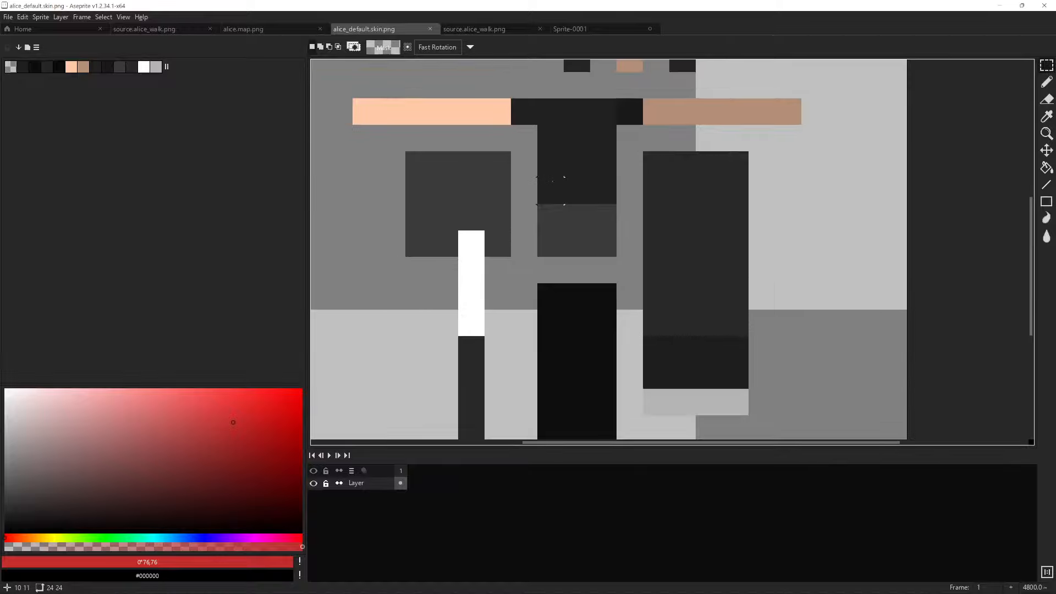
{"action": "left_click_drag", "start_coordinate": [629, 213], "coordinate": [638, 262]}
{"action": "left_click_drag", "start_coordinate": [601, 197], "coordinate": [663, 364]}
{"action": "left_click", "coordinate": [693, 303]}
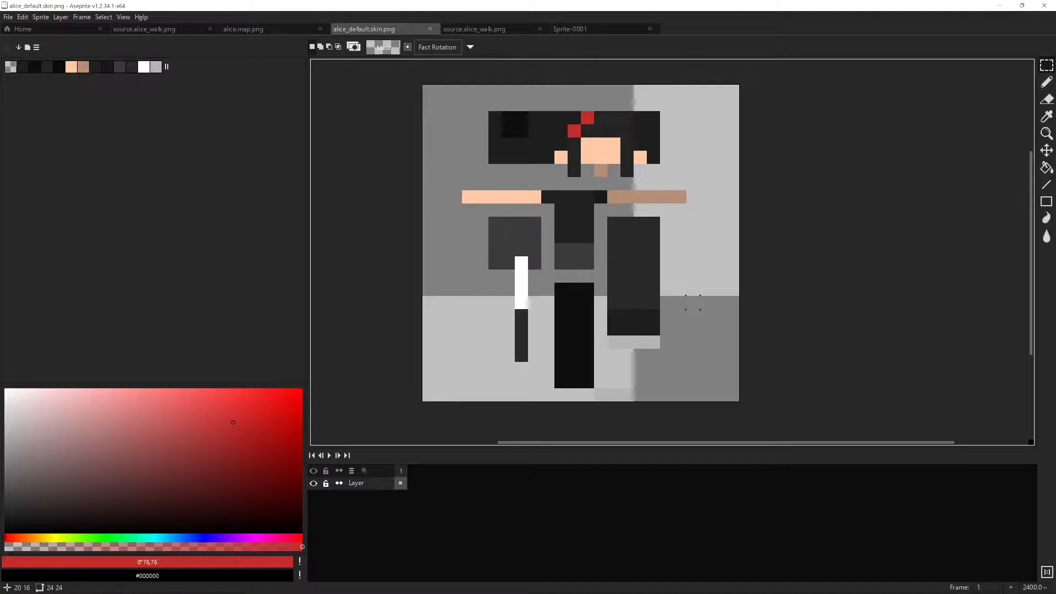
{"action": "scroll", "coordinate": [600, 289], "scroll_direction": "up", "scroll_amount": 1}
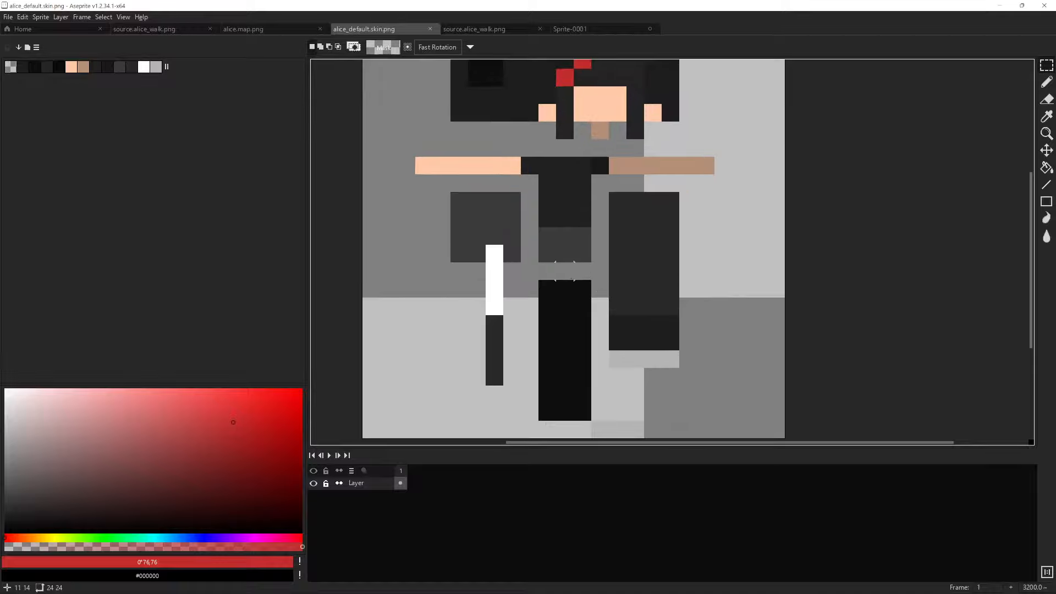
{"action": "left_click_drag", "start_coordinate": [571, 278], "coordinate": [595, 287]}
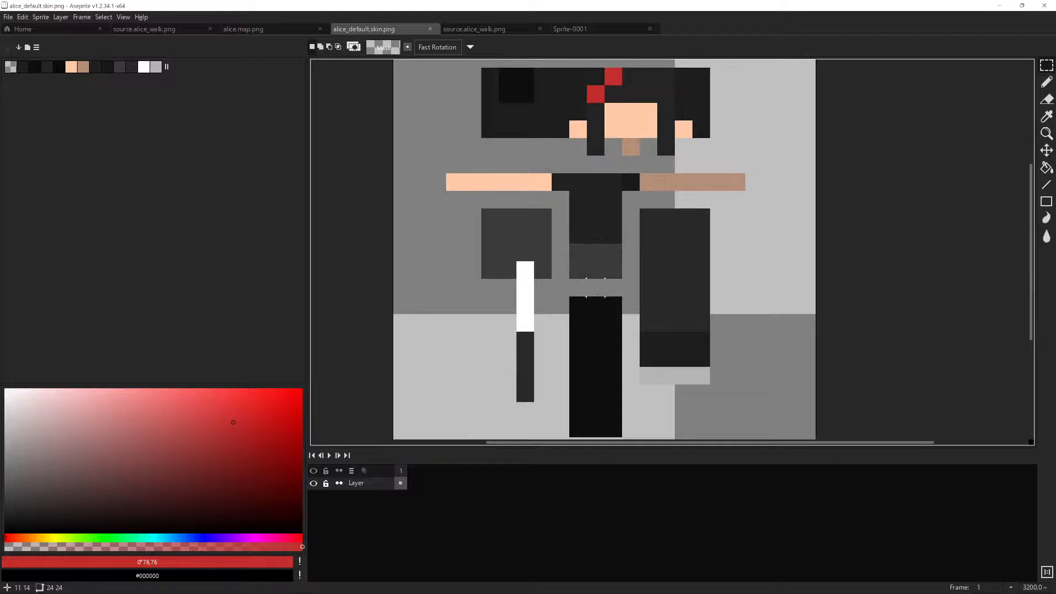
{"action": "scroll", "coordinate": [596, 287], "scroll_direction": "down", "scroll_amount": 1}
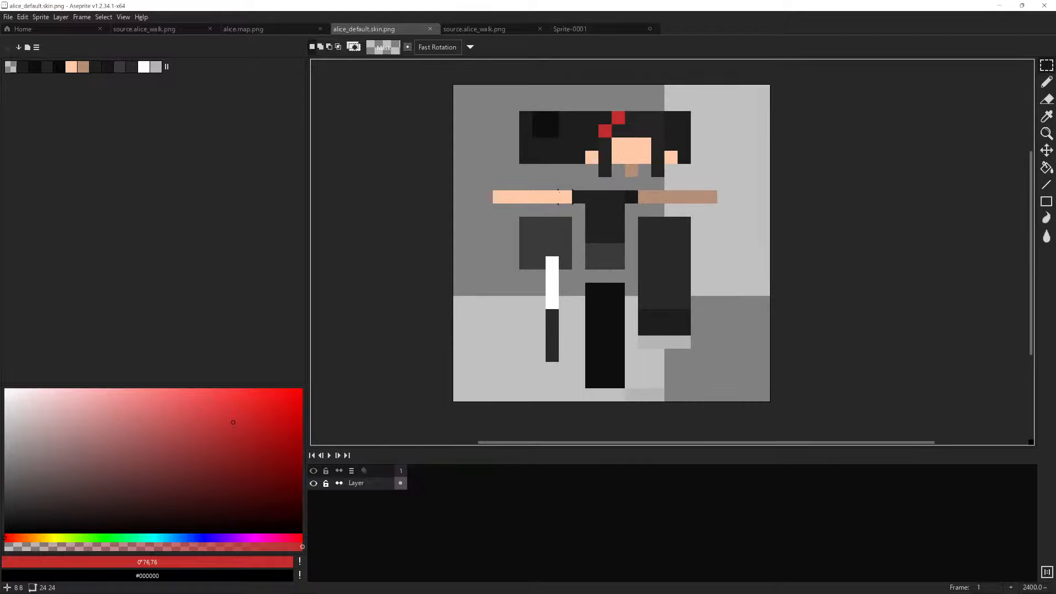
{"action": "scroll", "coordinate": [499, 170], "scroll_direction": "up", "scroll_amount": 1}
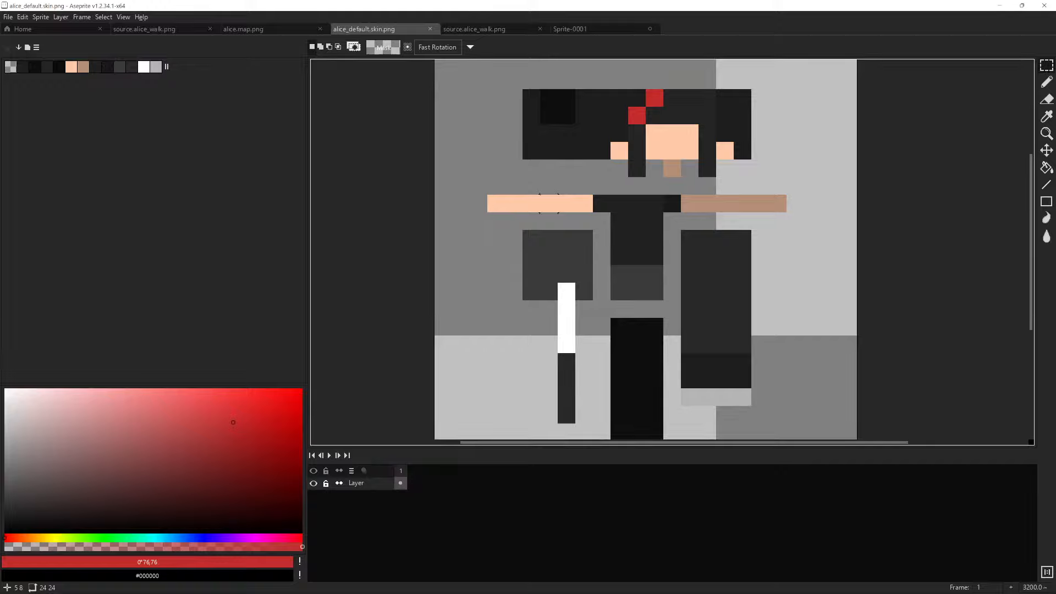
{"action": "scroll", "coordinate": [548, 204], "scroll_direction": "down", "scroll_amount": 1}
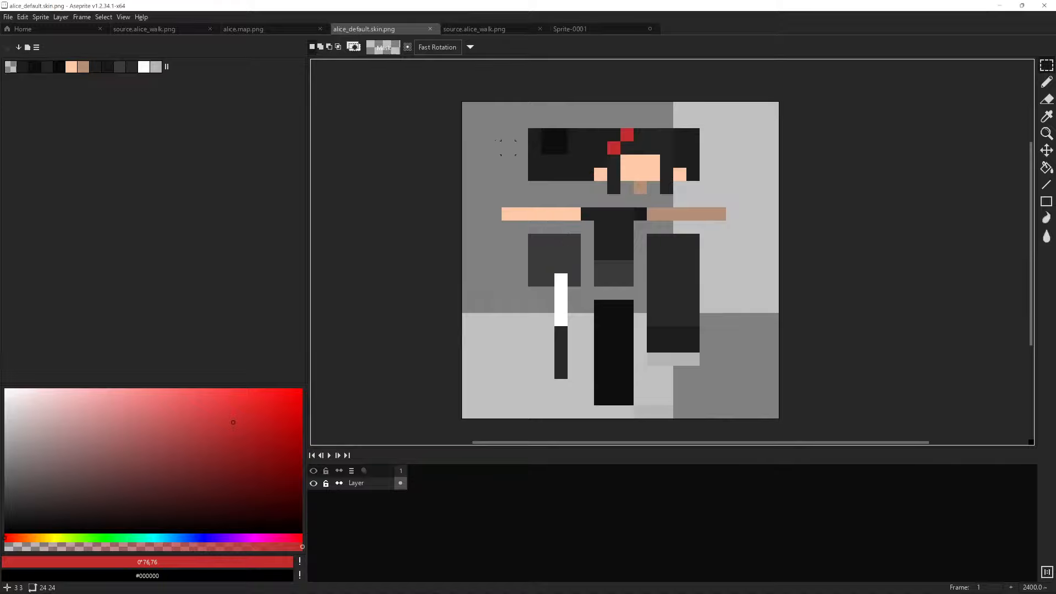
Show the alice.map.png colour map and the head area of the source.alice_walk.png sprite
{"action": "left_click", "coordinate": [253, 33]}
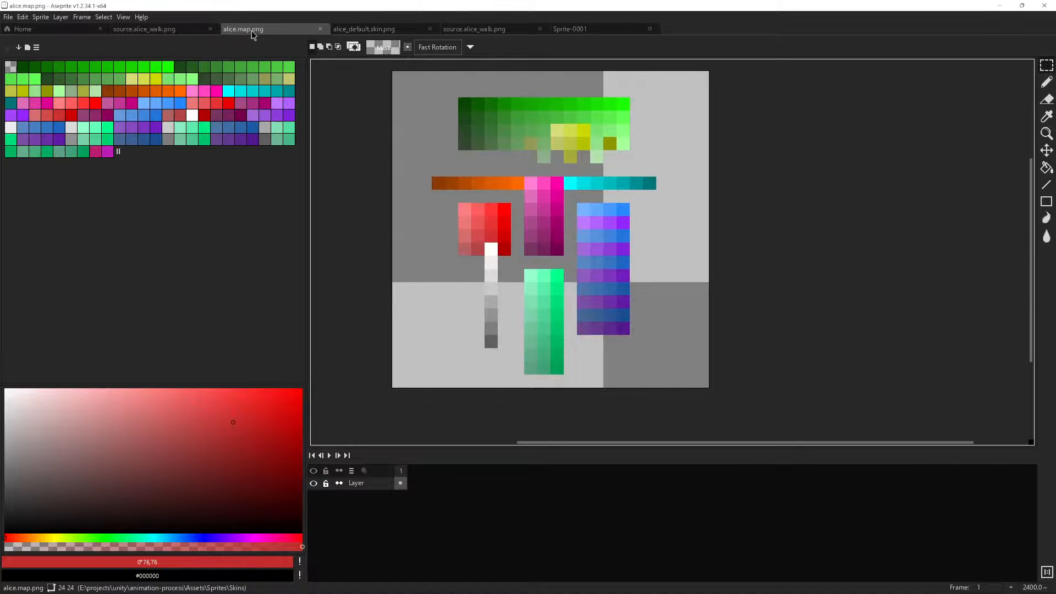
{"action": "left_click", "coordinate": [189, 32]}
{"action": "scroll", "coordinate": [420, 184], "scroll_direction": "up", "scroll_amount": 1}
{"action": "left_click_drag", "start_coordinate": [553, 168], "coordinate": [545, 264]}
Sample the green #15c600 from the head and pencil a stepped row of single pixels above it in frame 4
{"action": "key", "text": "i"}
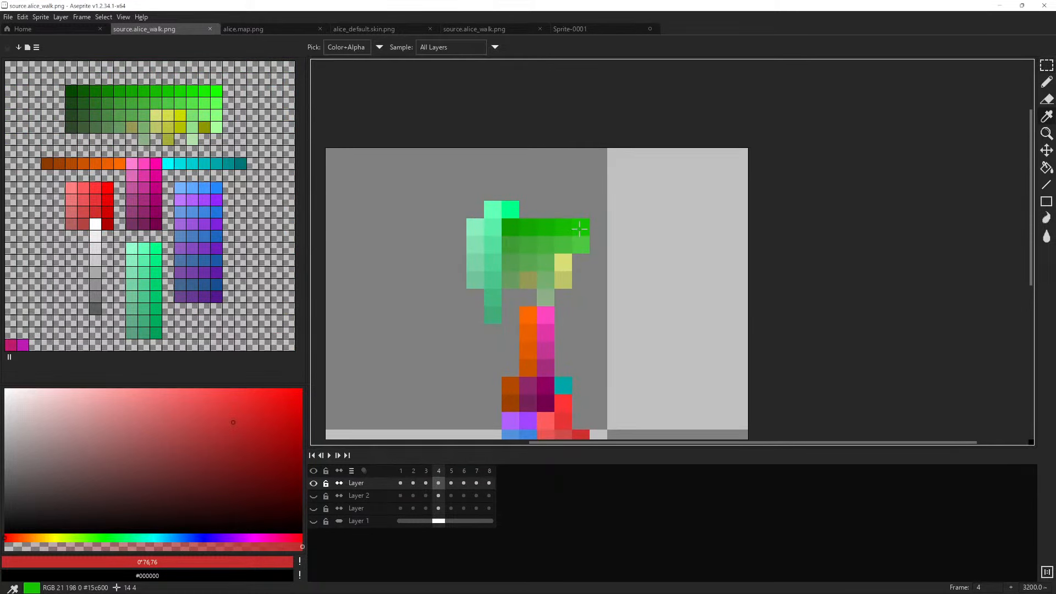
{"action": "left_click", "coordinate": [579, 229]}
{"action": "key", "text": "b"}
{"action": "left_click", "coordinate": [564, 192]}
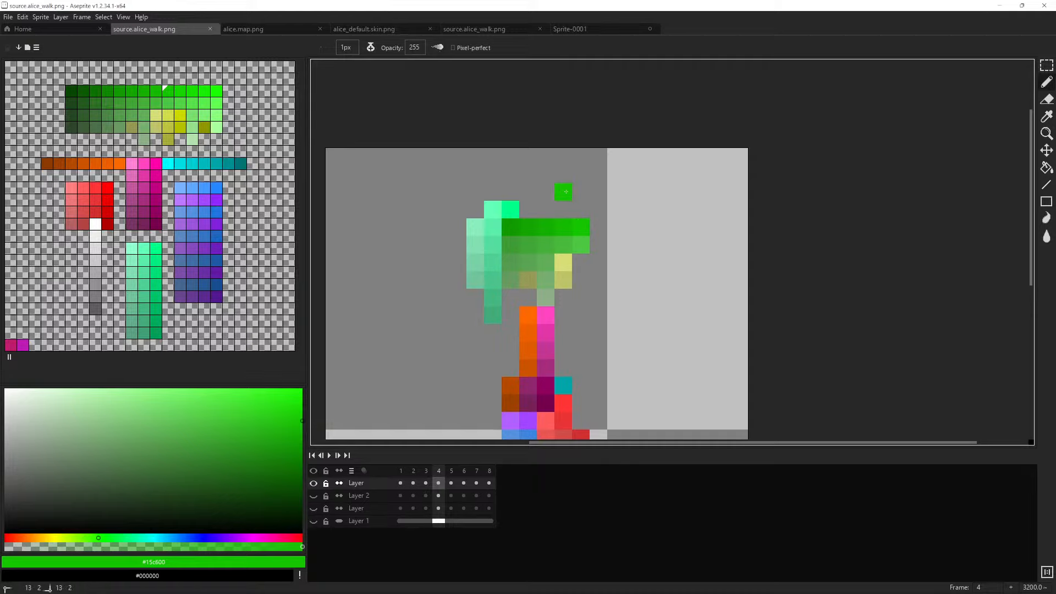
{"action": "left_click", "coordinate": [580, 192]}
{"action": "left_click", "coordinate": [580, 175]}
{"action": "left_click", "coordinate": [597, 174]}
{"action": "left_click", "coordinate": [617, 175]}
Undo the misplaced pixels and try extending the green pencil marks into a broken ring around the head's upper front
{"action": "key", "text": "ctrl+z"}
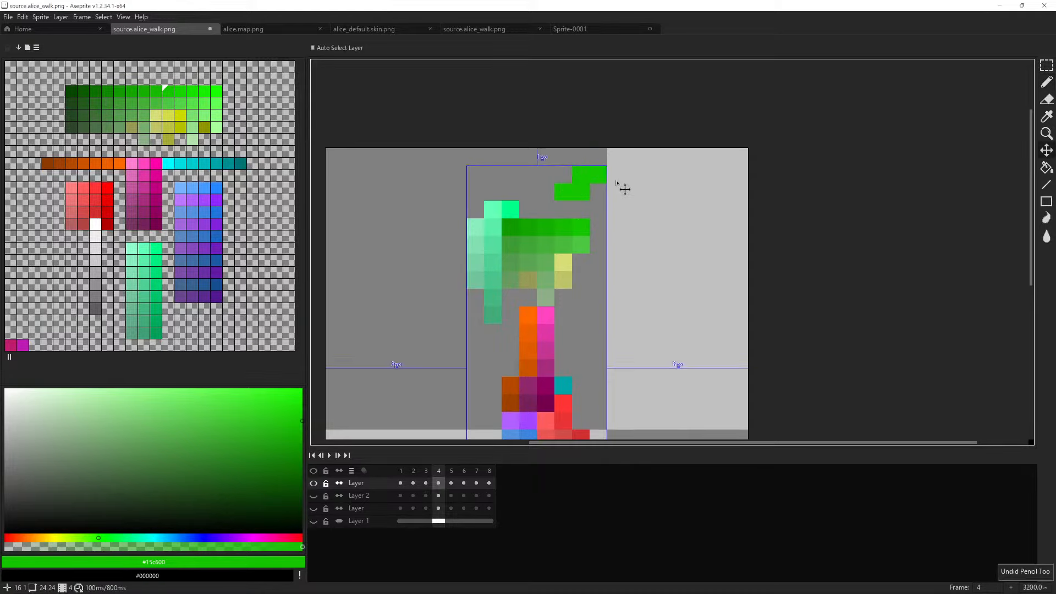
{"action": "left_click", "coordinate": [616, 176]}
{"action": "key", "text": "ctrl+z"}
{"action": "key", "text": "ctrl+z"}
{"action": "left_click", "coordinate": [617, 174]}
{"action": "left_click", "coordinate": [616, 192]}
{"action": "left_click", "coordinate": [634, 192]}
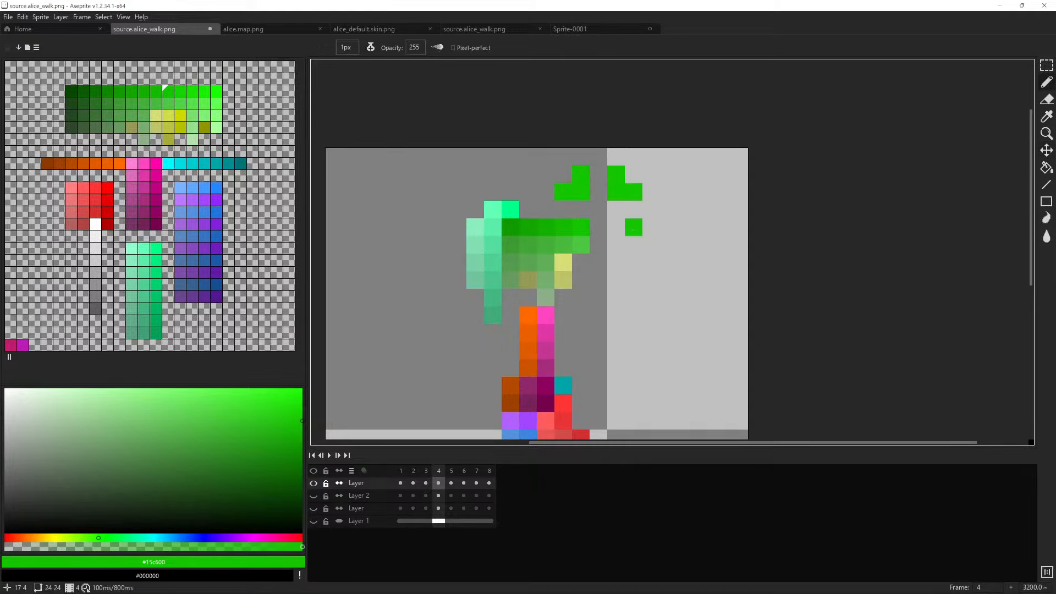
{"action": "left_click_drag", "start_coordinate": [633, 230], "coordinate": [598, 245]}
{"action": "key", "text": "ctrl+z"}
{"action": "mouse_move", "coordinate": [633, 211]}
{"action": "left_mouse_down"}
{"action": "mouse_move", "coordinate": [598, 228]}
{"action": "mouse_move", "coordinate": [598, 244]}
{"action": "mouse_move", "coordinate": [616, 245]}
{"action": "left_mouse_up"}
{"action": "key", "text": "ctrl+z"}
{"action": "key", "text": "ctrl+z"}
{"action": "scroll", "coordinate": [628, 177], "scroll_direction": "down", "scroll_amount": 1}
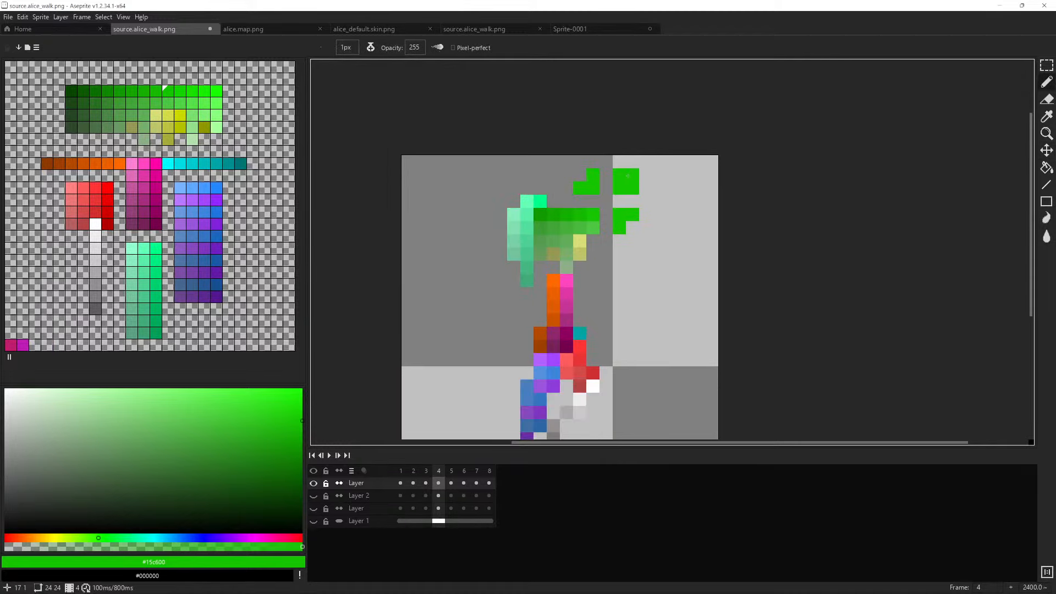
{"action": "scroll", "coordinate": [627, 176], "scroll_direction": "down", "scroll_amount": 1}
{"action": "scroll", "coordinate": [625, 192], "scroll_direction": "up", "scroll_amount": 1}
{"action": "left_click", "coordinate": [621, 263]}
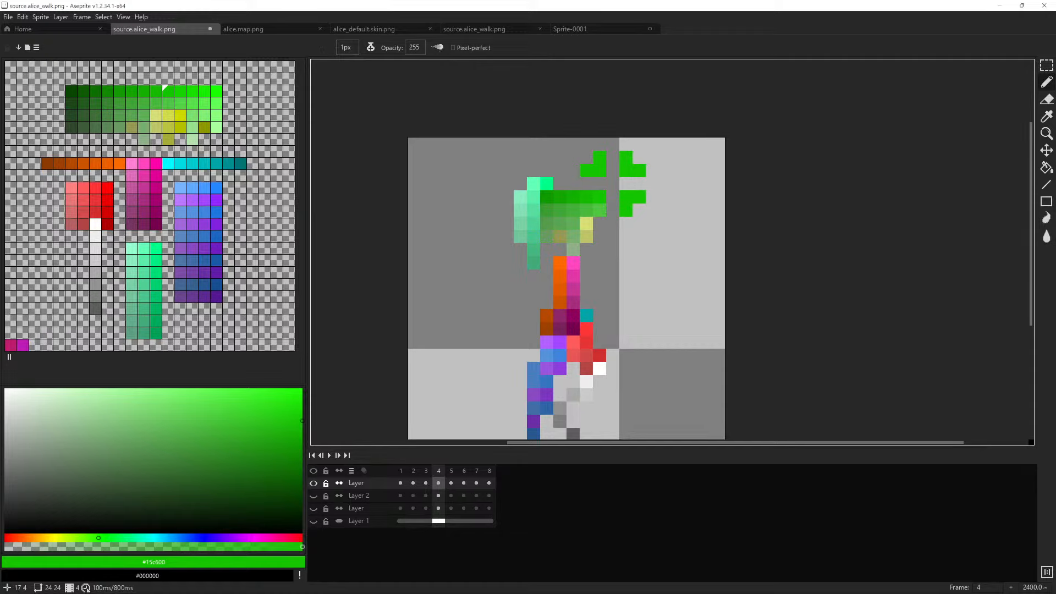
Undo all the green pencil marks around the head in frame 4
{"action": "key", "text": "v"}
{"action": "key", "text": "ctrl+z"}
{"action": "key", "text": "ctrl+z"}
{"action": "key", "text": "ctrl+z"}
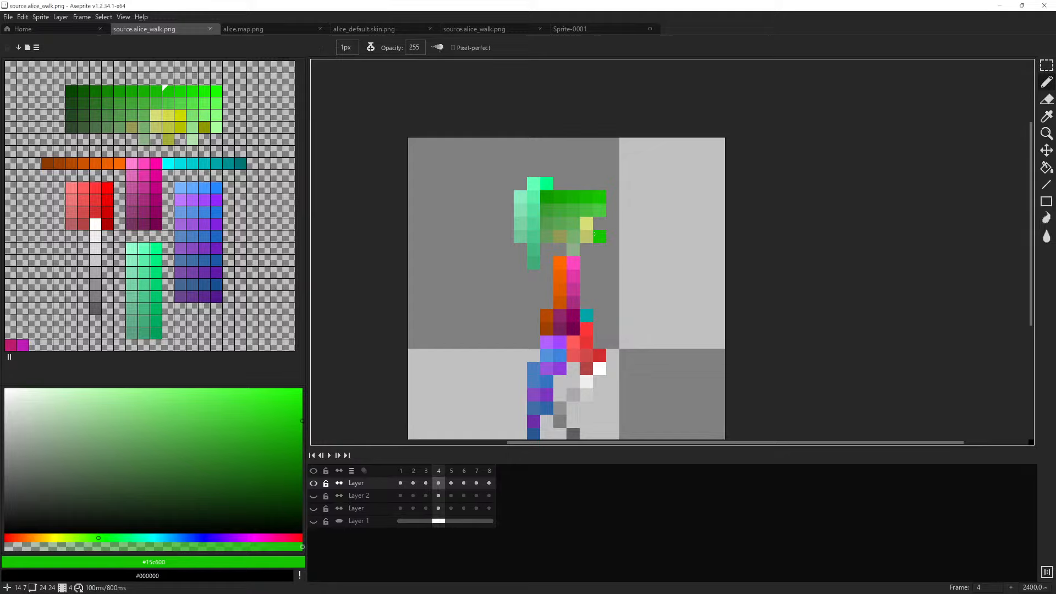
{"action": "scroll", "coordinate": [599, 185], "scroll_direction": "down", "scroll_amount": 1}
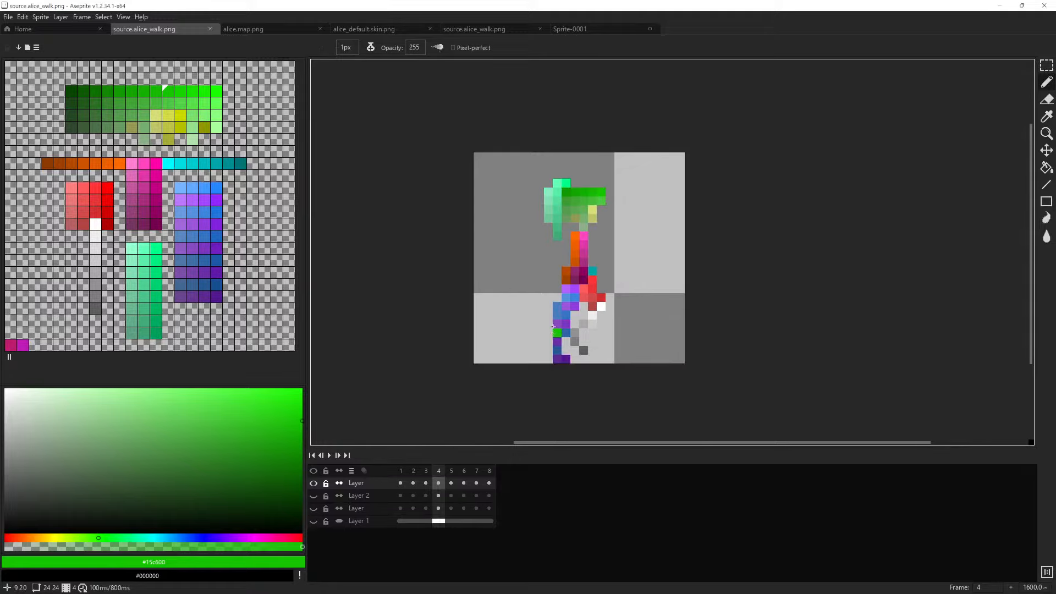
{"action": "scroll", "coordinate": [567, 279], "scroll_direction": "up", "scroll_amount": 1}
{"action": "scroll", "coordinate": [579, 299], "scroll_direction": "down", "scroll_amount": 1}
{"action": "scroll", "coordinate": [574, 296], "scroll_direction": "up", "scroll_amount": 1}
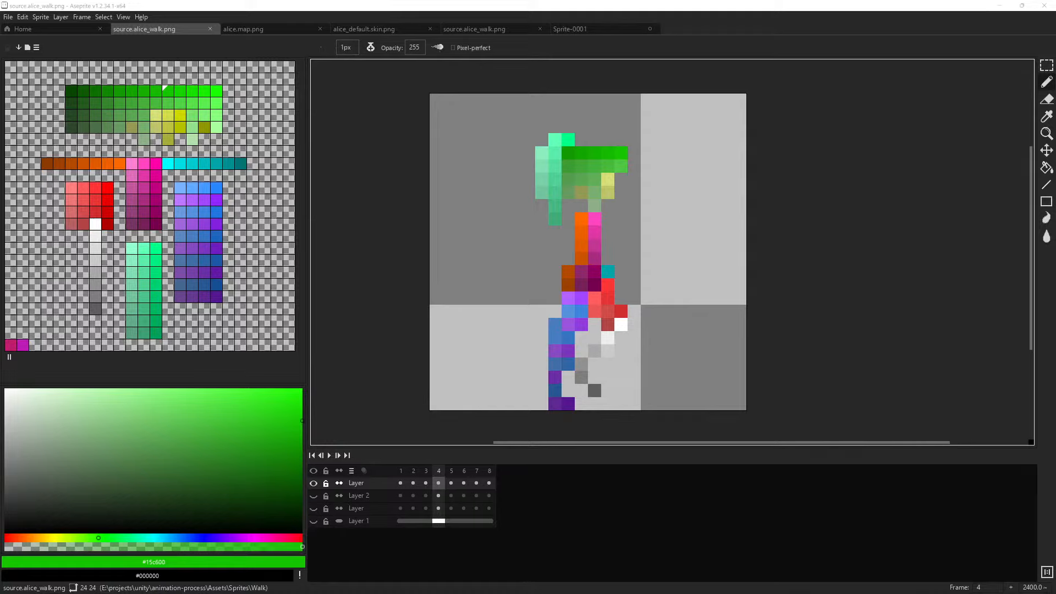
{"action": "mouse_move", "coordinate": [536, 592]}
{"action": "mouse_move", "coordinate": [509, 580]}
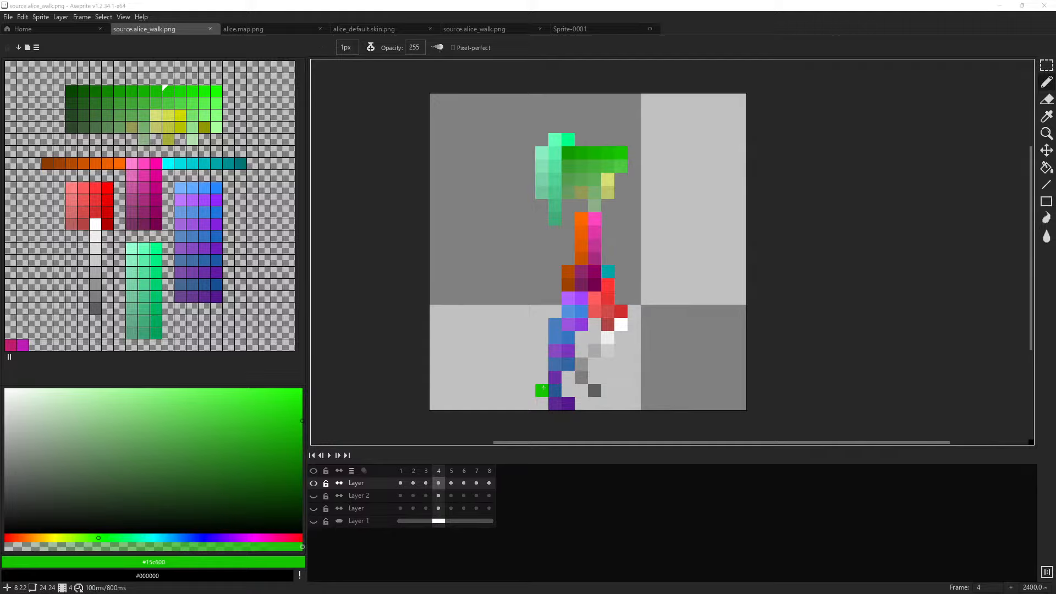
{"action": "scroll", "coordinate": [618, 268], "scroll_direction": "down", "scroll_amount": 1}
{"action": "scroll", "coordinate": [617, 275], "scroll_direction": "up", "scroll_amount": 1}
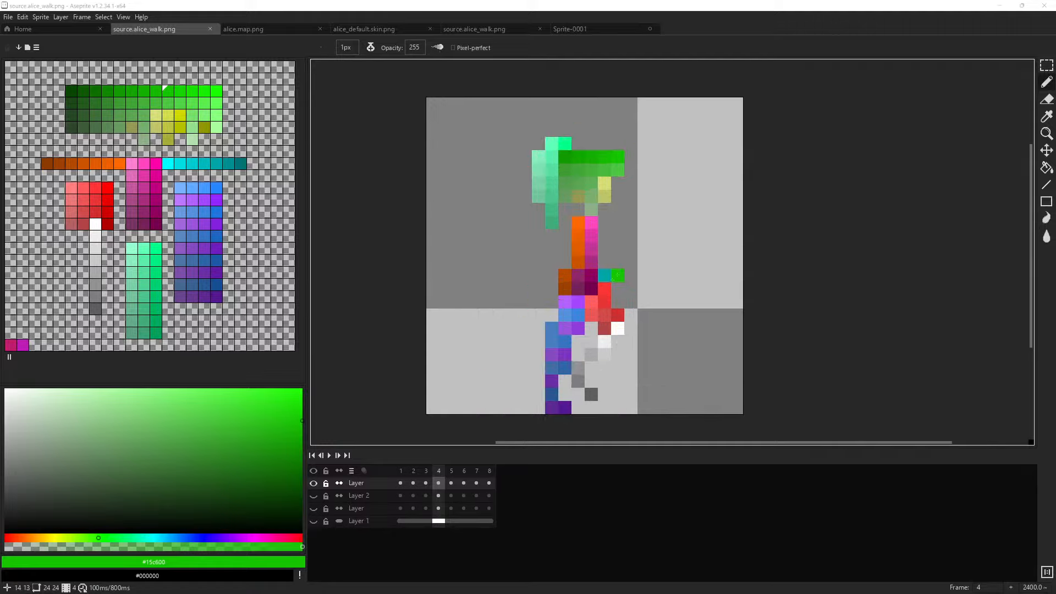
{"action": "scroll", "coordinate": [590, 304], "scroll_direction": "down", "scroll_amount": 1}
{"action": "scroll", "coordinate": [584, 313], "scroll_direction": "up", "scroll_amount": 1}
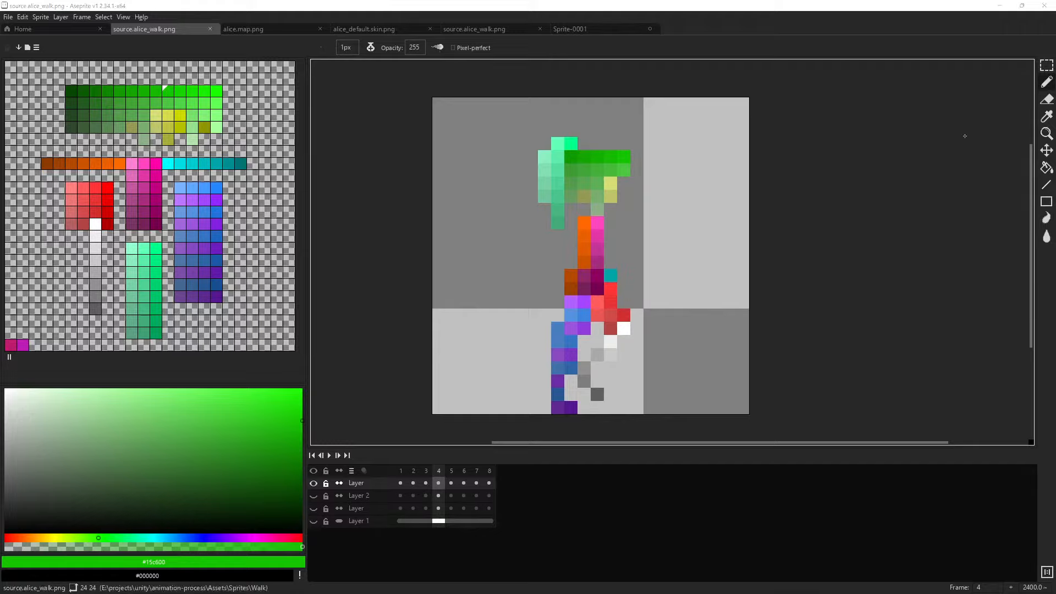
Switch to the animation-process project in Unity
{"action": "left_click_drag", "start_coordinate": [617, 264], "coordinate": [631, 274]}
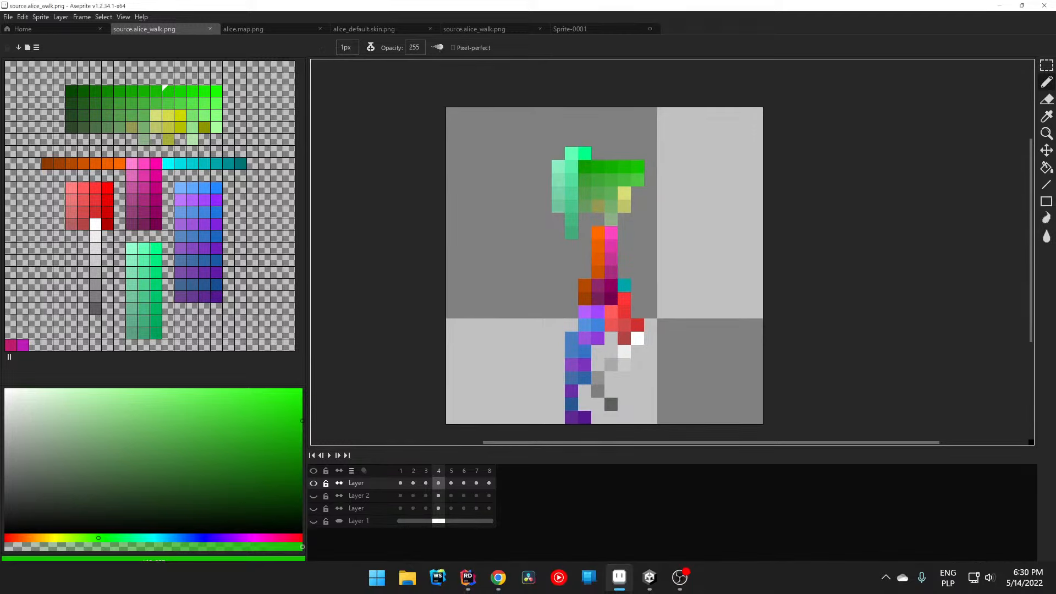
{"action": "left_click", "coordinate": [649, 587]}
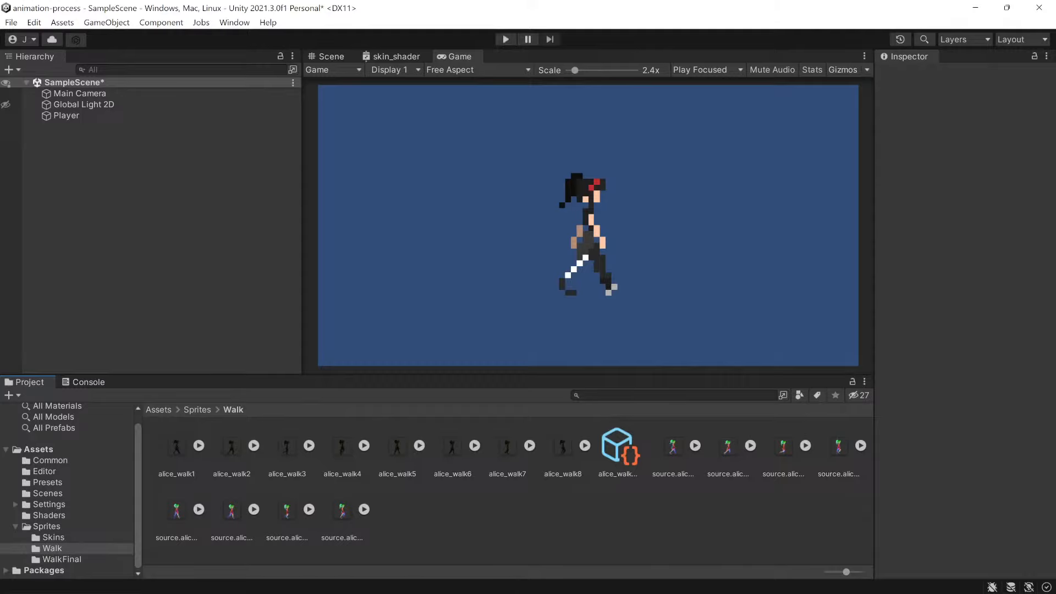
{"action": "key", "text": "alt+Tab"}
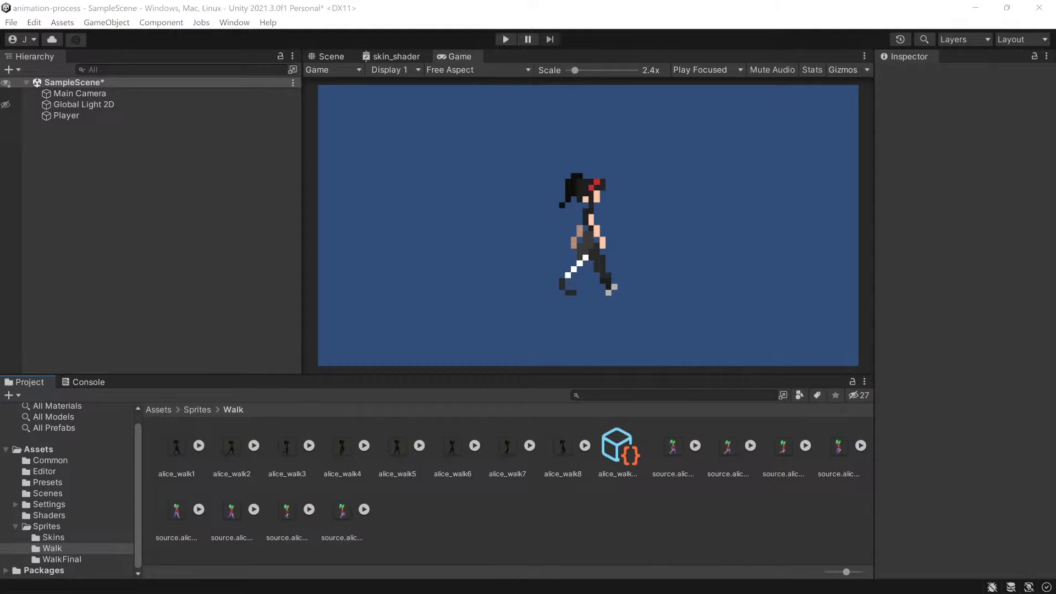